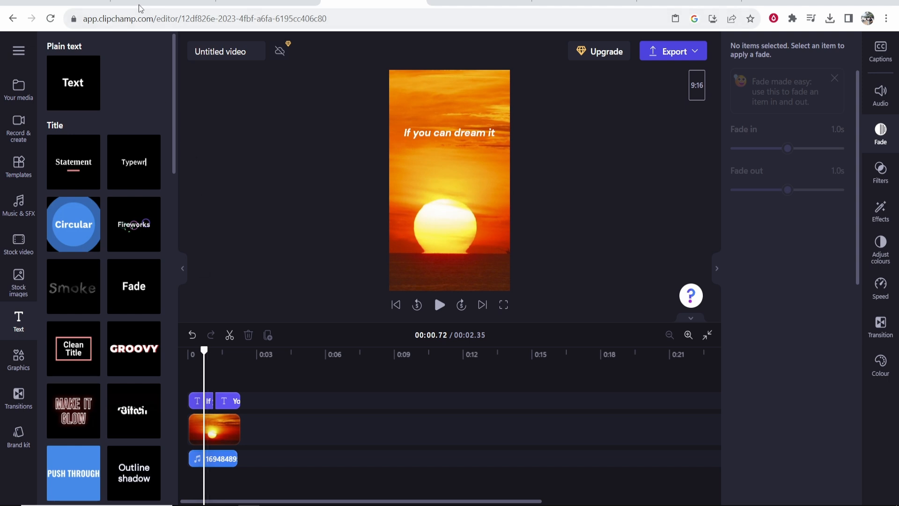
Leave the sunset project and create a new blank video from scratch.
left_click(13, 18)
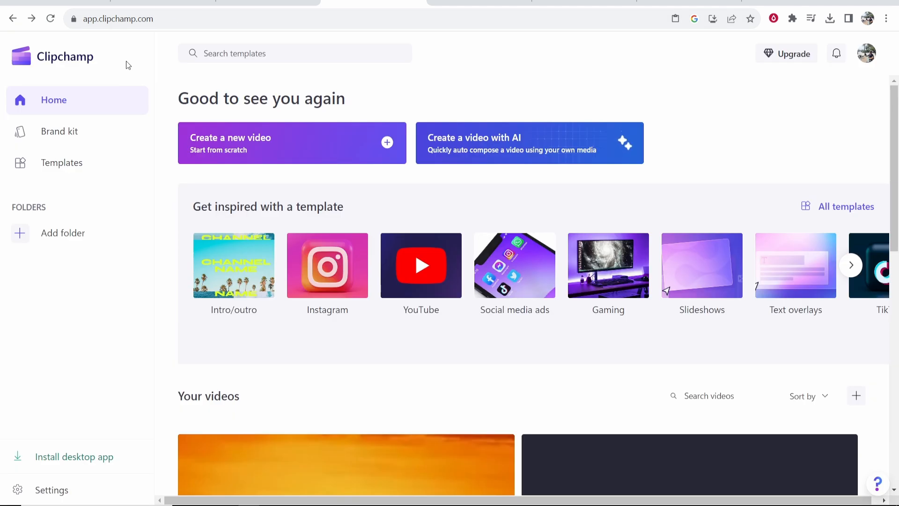
left_click(252, 150)
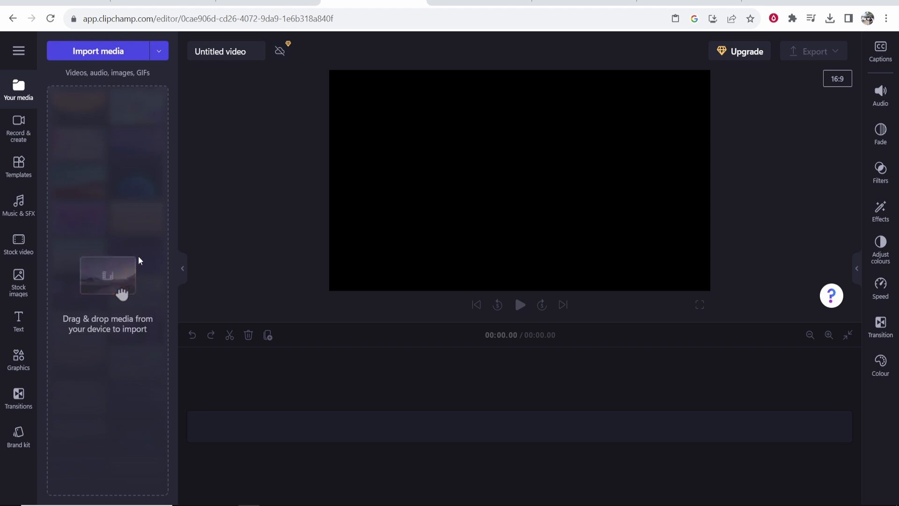
Switch to Pexels and search its free videos for "city".
left_click(466, 5)
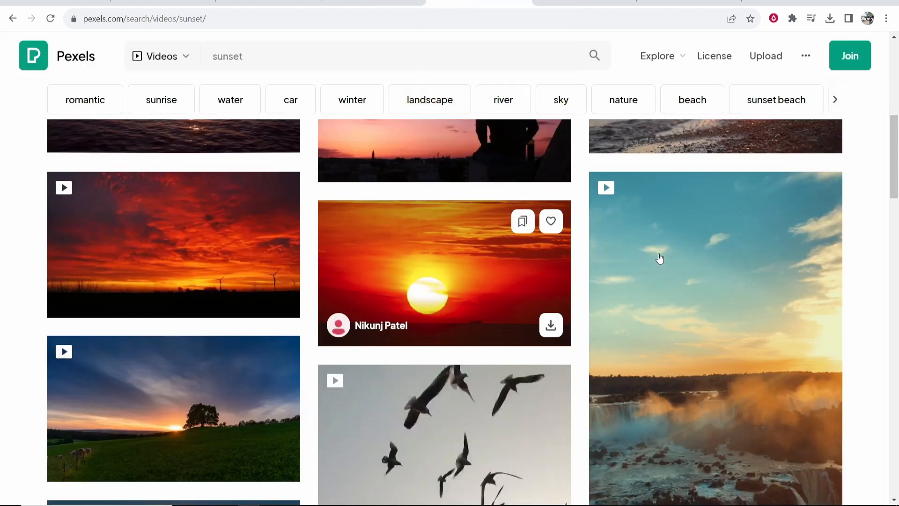
scroll(852, 226, "up", 10)
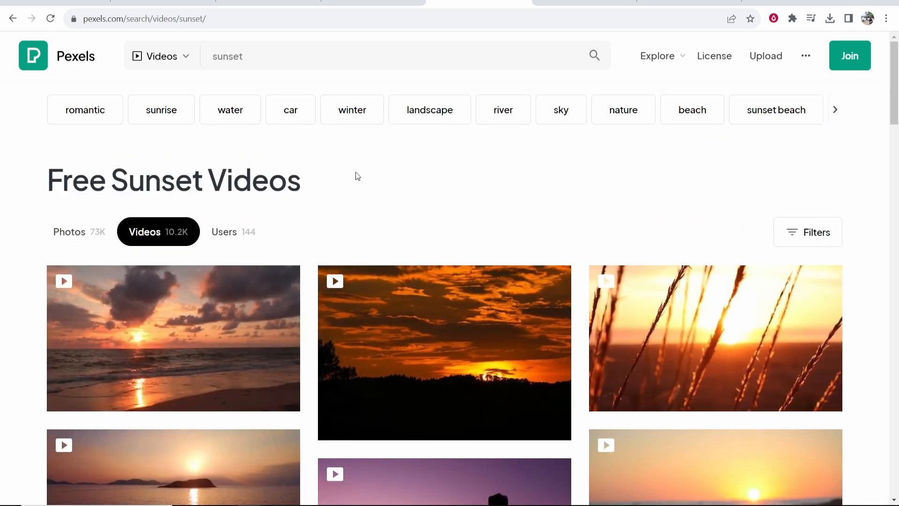
double_click(72, 79)
key("BackSpace")
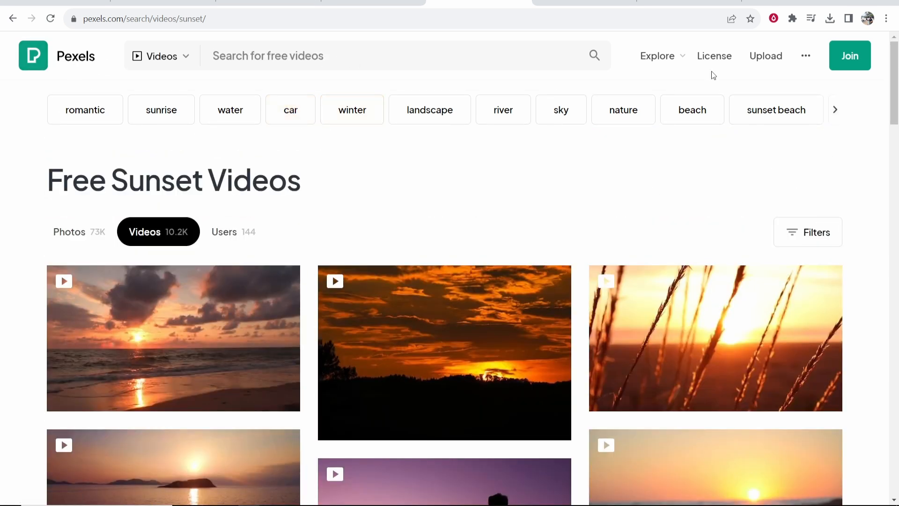
type("city")
key("Return")
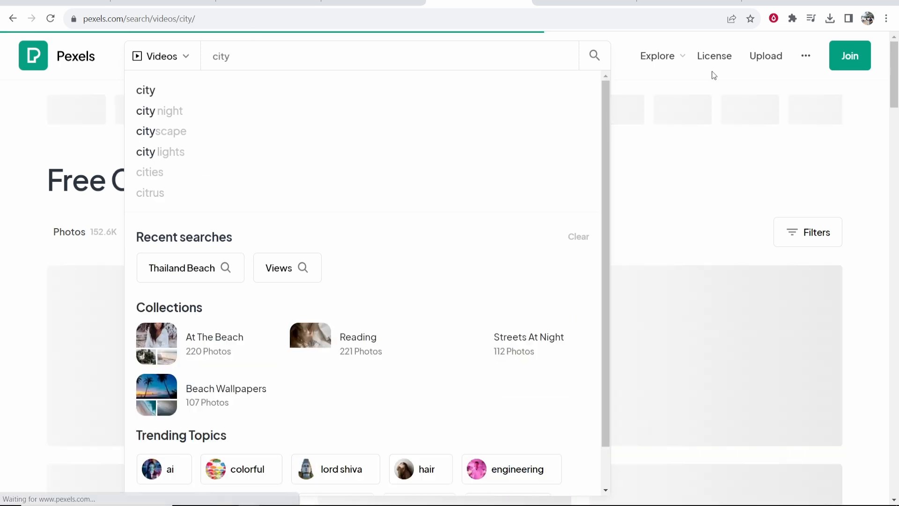
Download the night highway traffic video with the street lamp from the city results and dismiss the thank-you window.
scroll(373, 201, "down", 7)
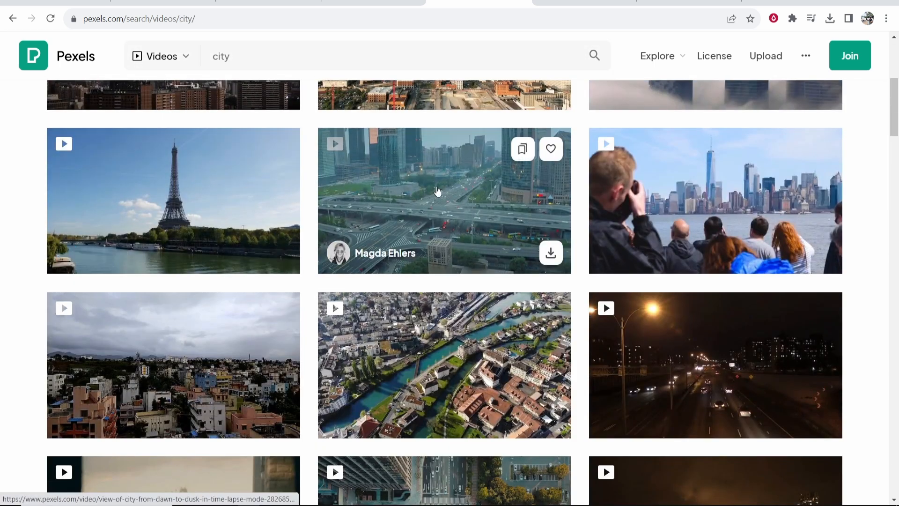
scroll(759, 275, "down", 3)
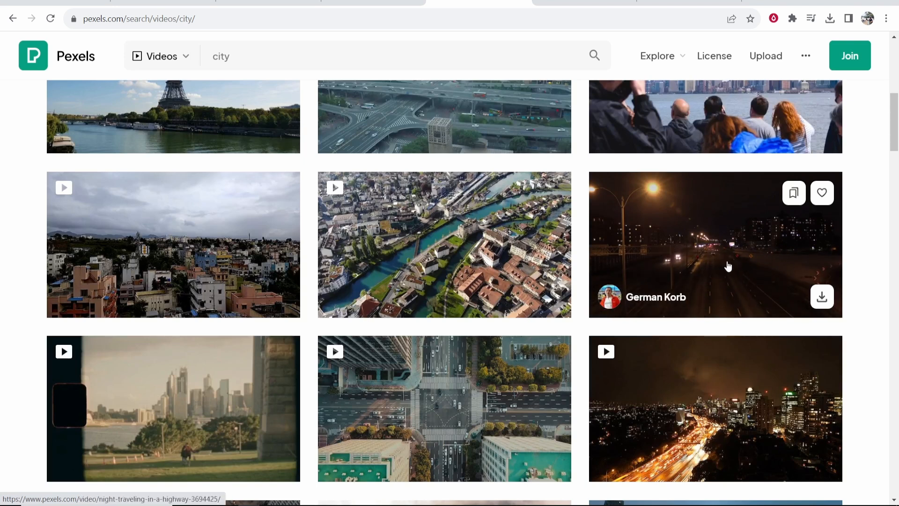
left_click(820, 297)
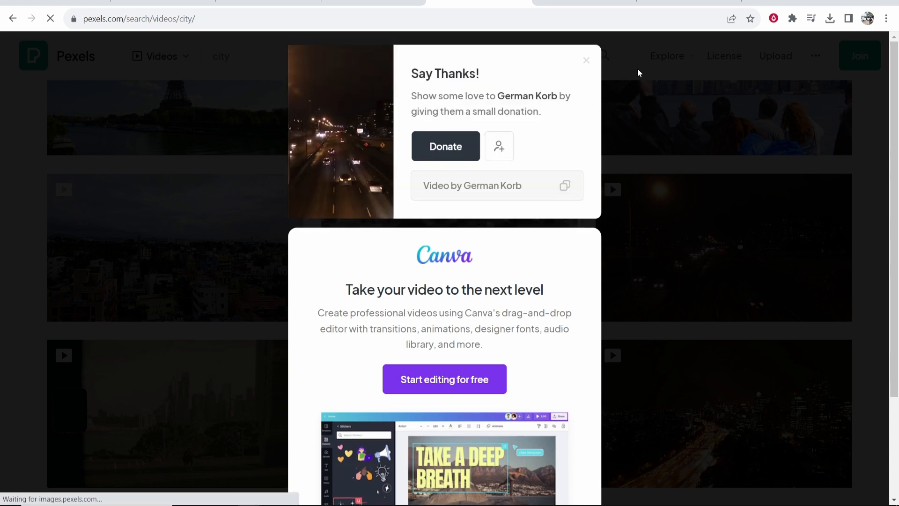
left_click(586, 60)
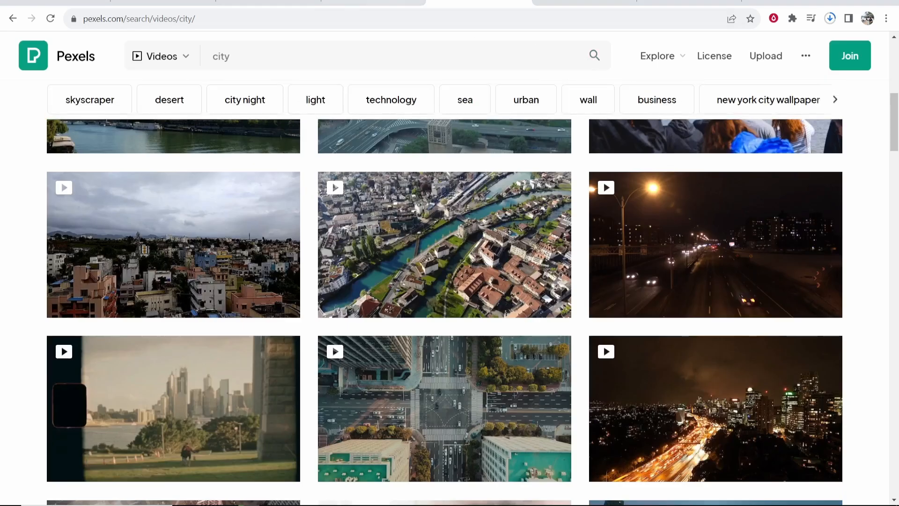
left_click(373, 2)
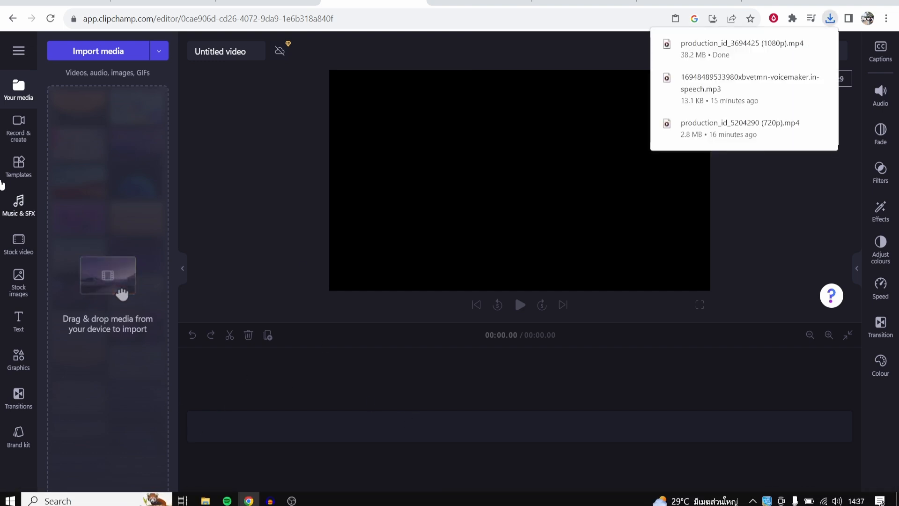
left_click(800, 78)
left_click(602, 233)
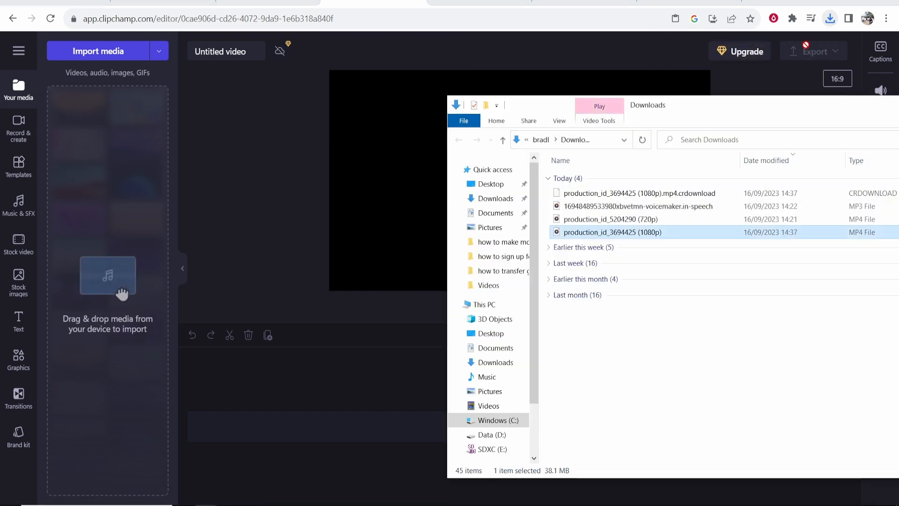
left_click_drag(602, 235, 83, 235)
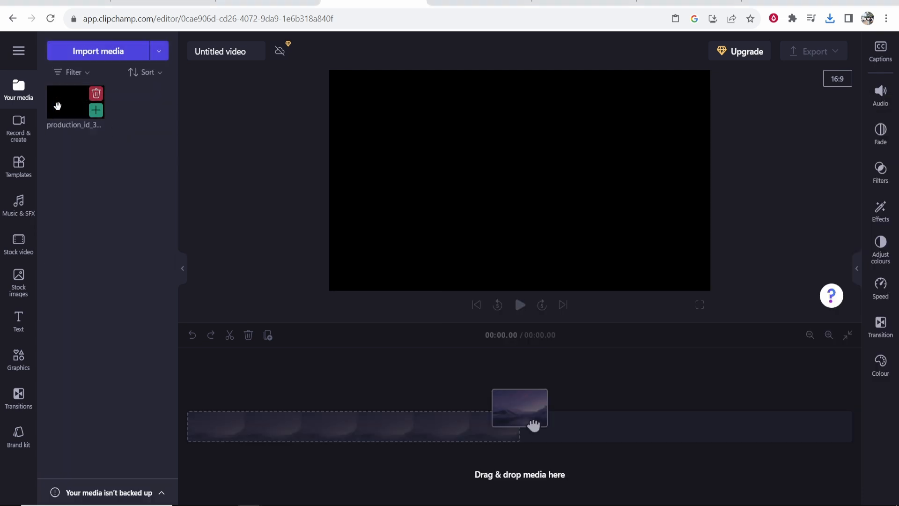
left_click_drag(534, 424, 402, 434)
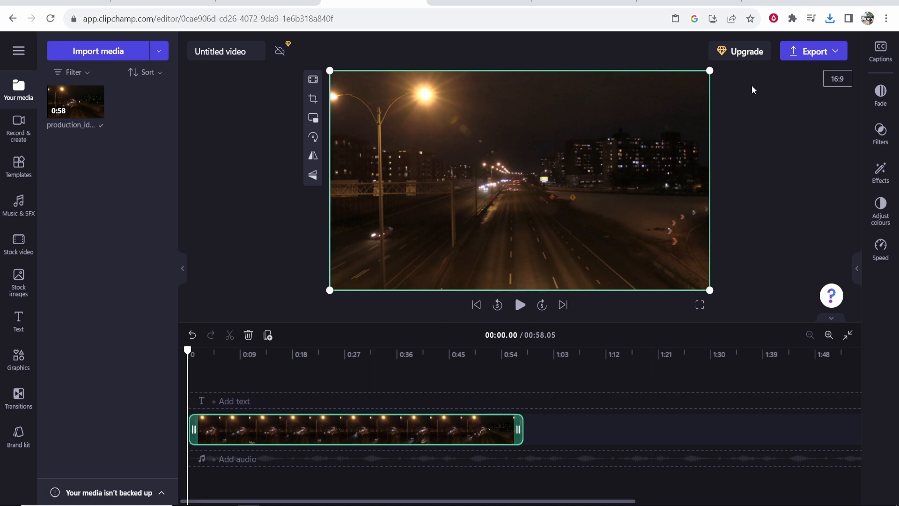
Change the video's aspect ratio to 9:16.
left_click(837, 78)
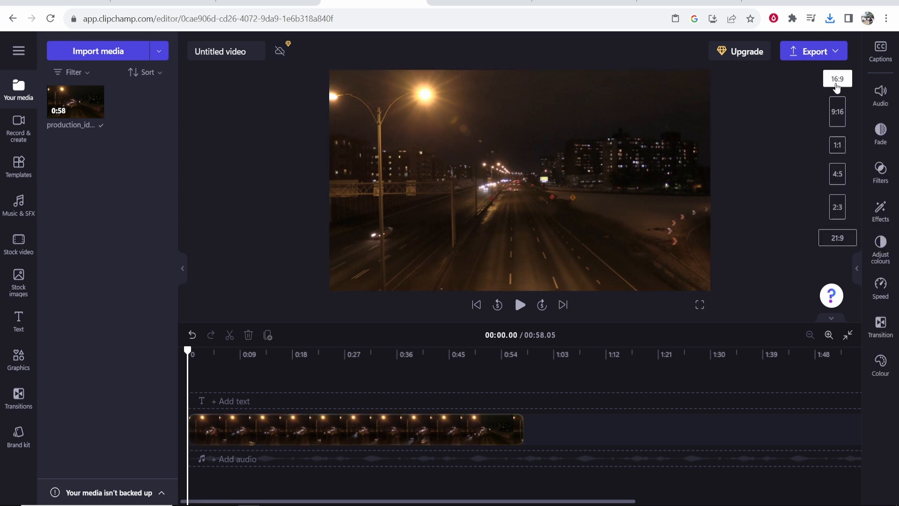
left_click(837, 112)
left_click(536, 186)
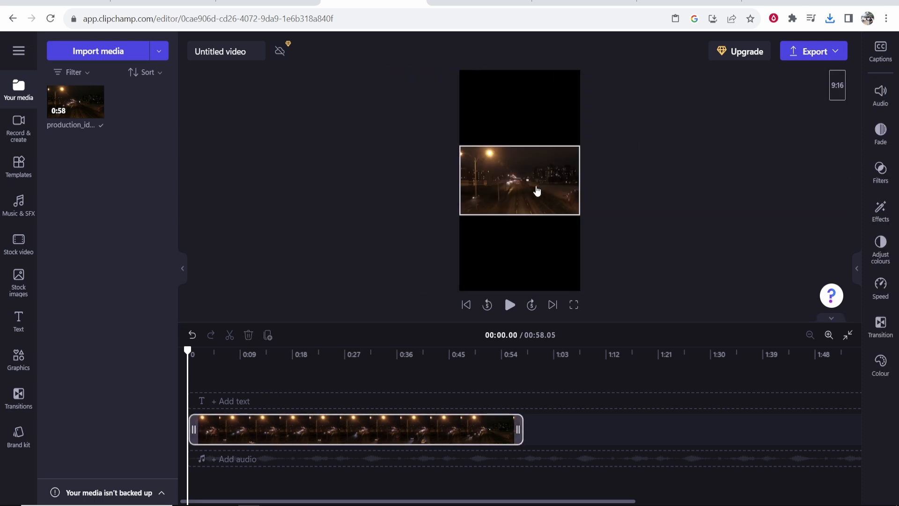
Enlarge and reposition the highway clip in the preview so it fills the vertical frame with the road centred.
left_click(536, 191)
left_click_drag(579, 149, 778, 33)
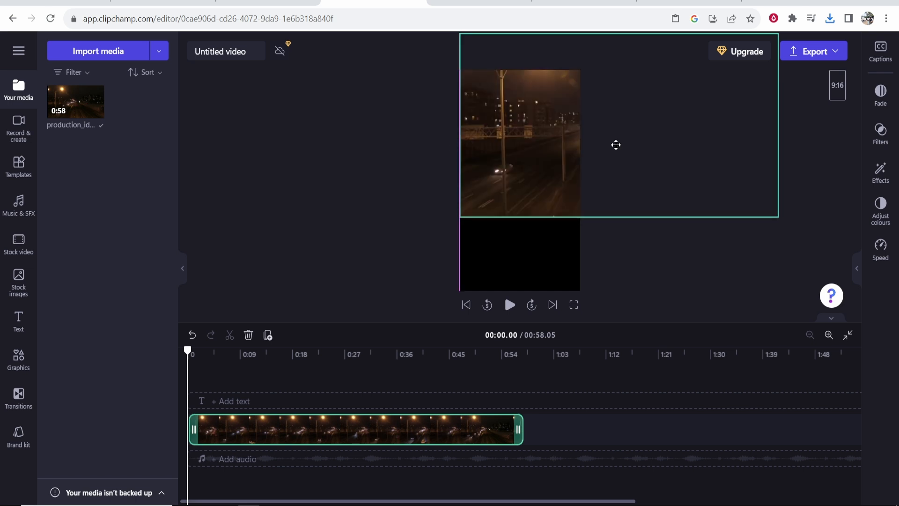
left_click_drag(616, 145, 549, 195)
left_click(717, 267)
left_click(551, 224)
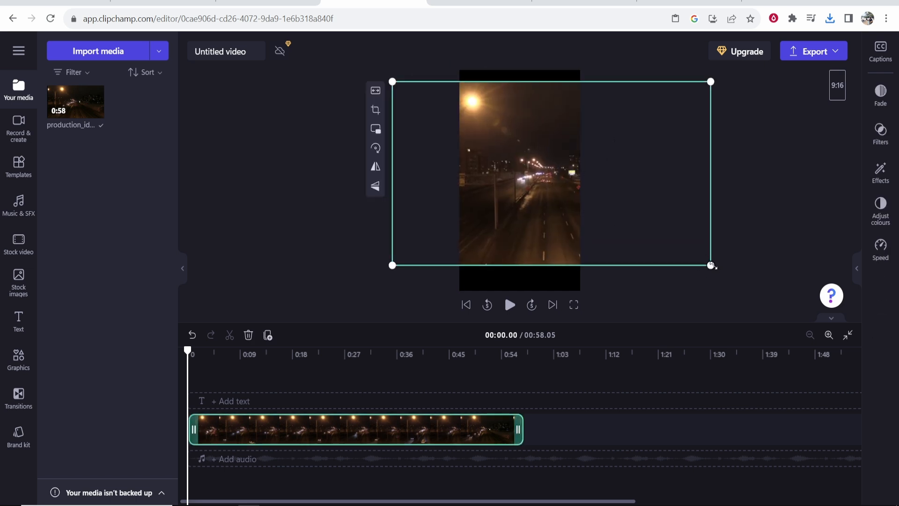
left_click_drag(711, 263, 764, 295)
left_click_drag(772, 73, 789, 64)
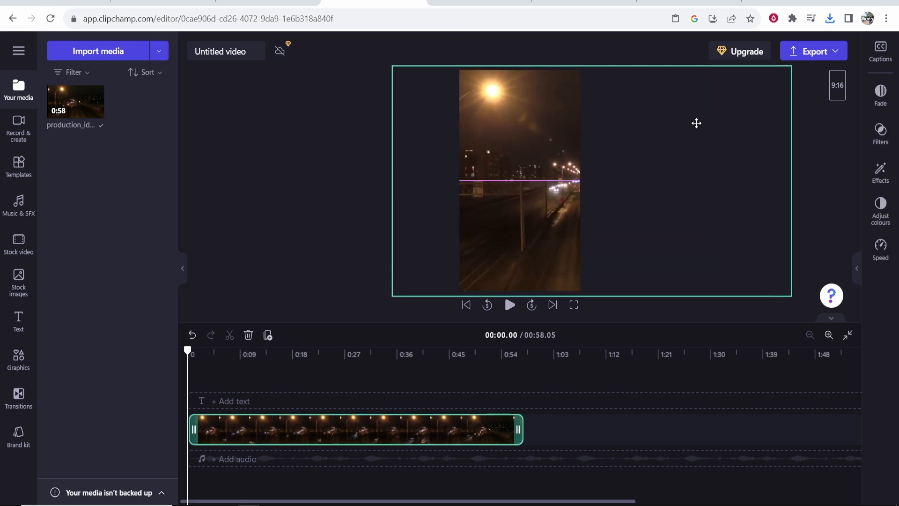
left_click_drag(696, 122, 632, 129)
left_click(261, 134)
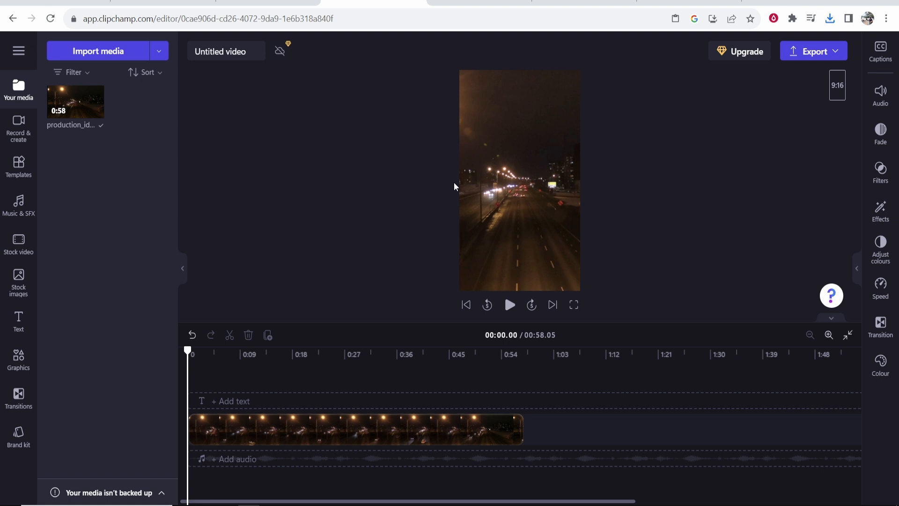
Switch to the Google results for inspirational quotes and examine the quote "If you can dream it, you can do it.".
left_click(585, 3)
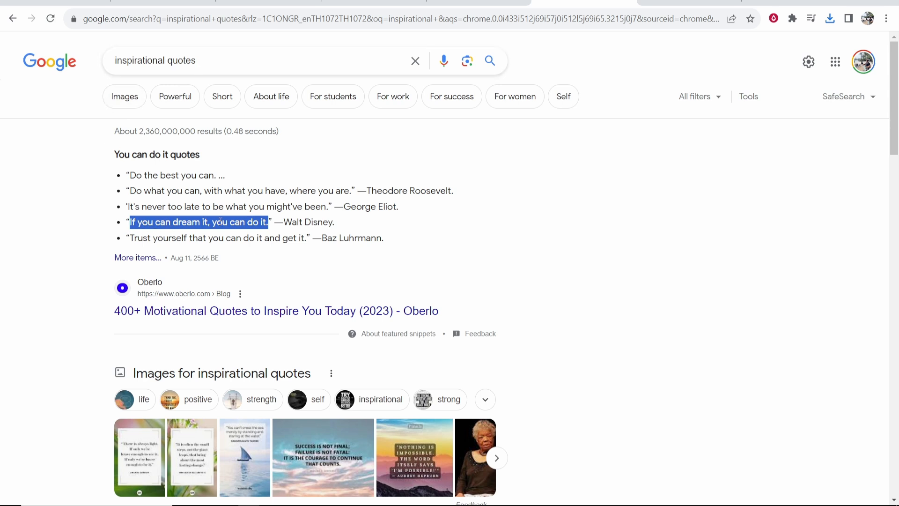
left_click_drag(229, 221, 607, 141)
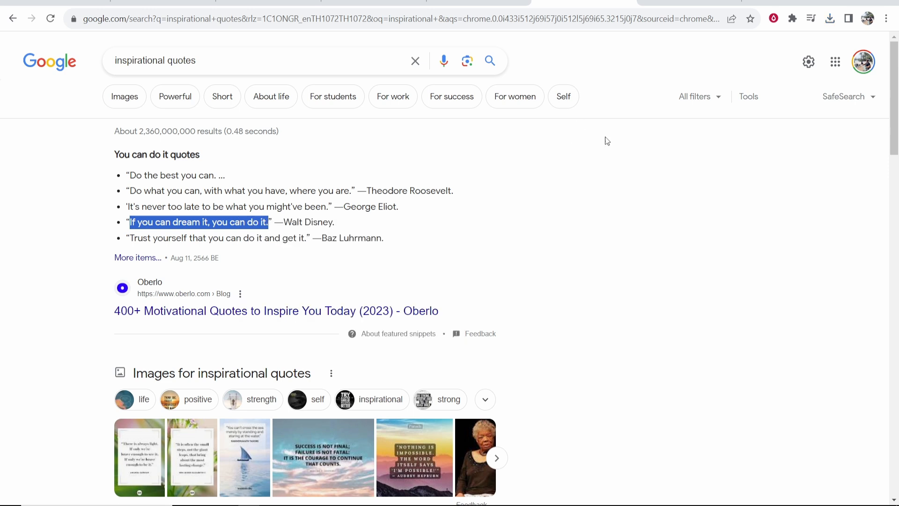
Switch to Voicemaker, convert "If you can dream it, you can do it." to speech with the Joey, Male voice and download the MP3.
left_click(688, 3)
scroll(329, 74, "up", 10)
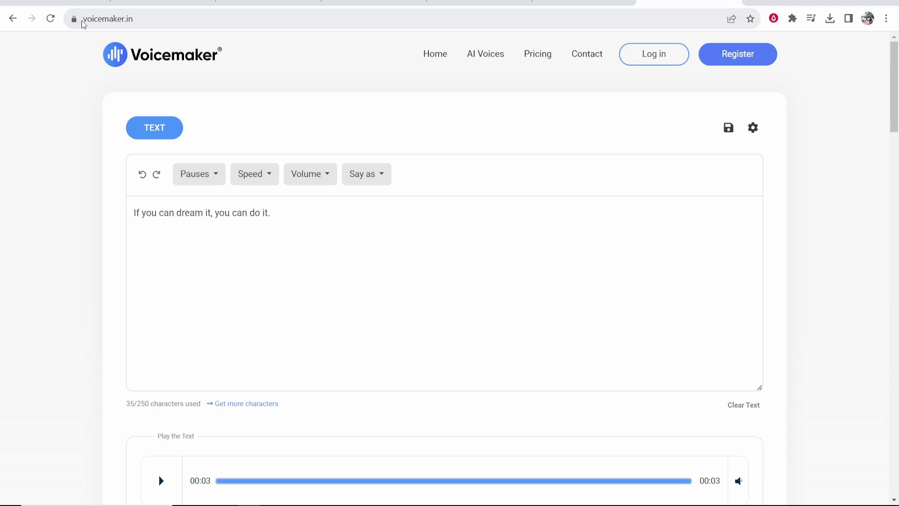
left_click_drag(311, 210, 120, 216)
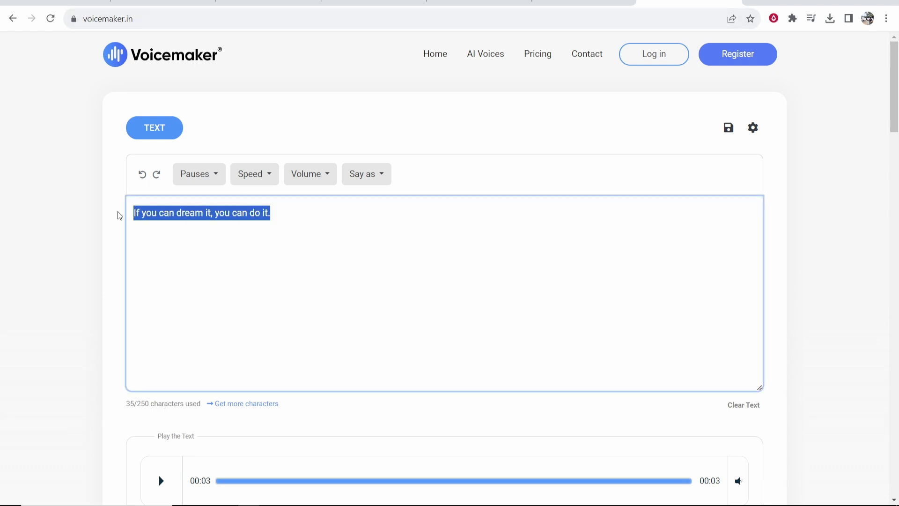
left_click(439, 239)
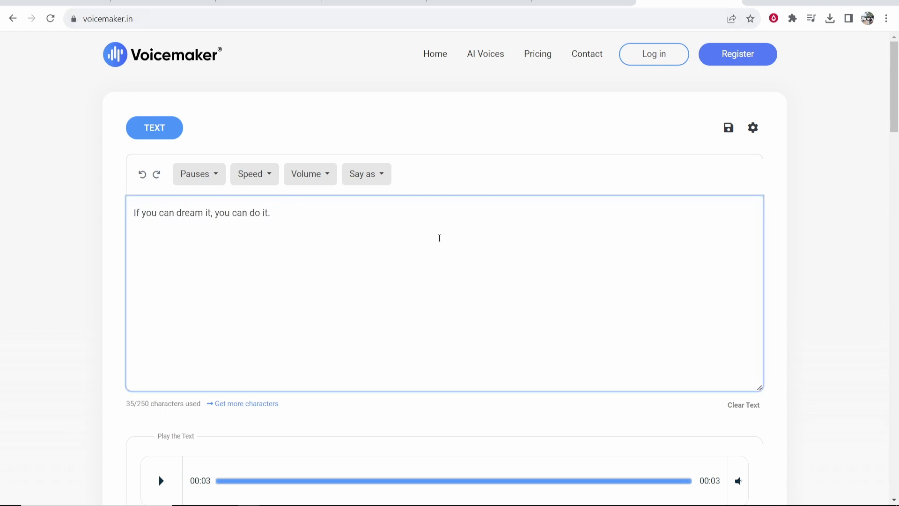
scroll(439, 239, "down", 8)
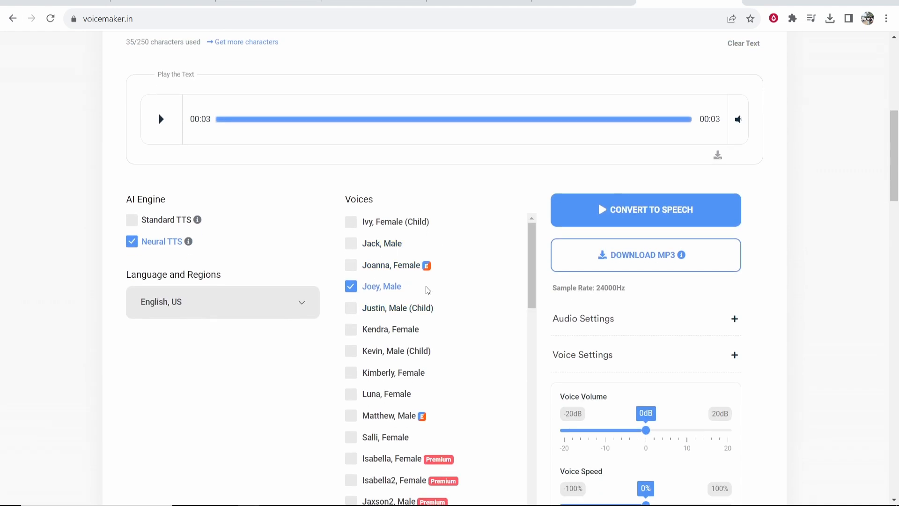
left_click(678, 221)
left_click(616, 262)
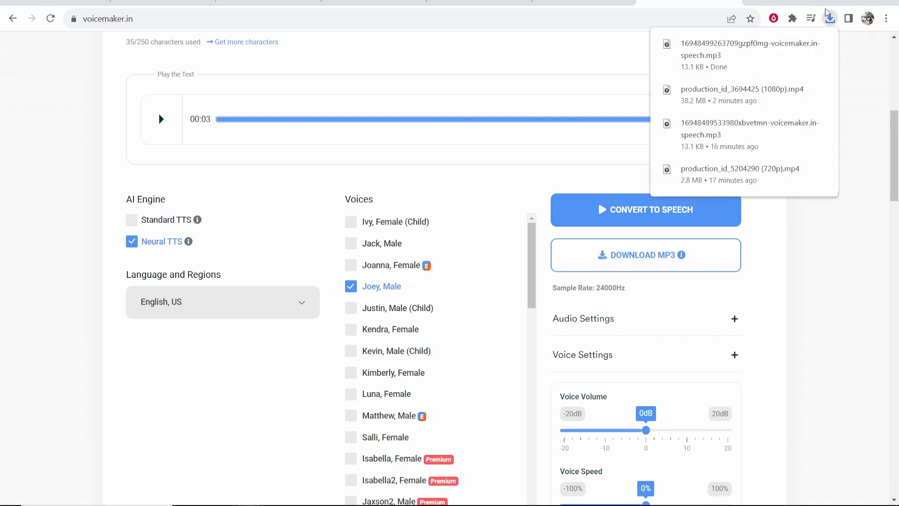
Switch to Clipchamp and add the newly downloaded Voicemaker speech MP3 from Downloads to the timeline below the video near its start.
left_click(357, 3)
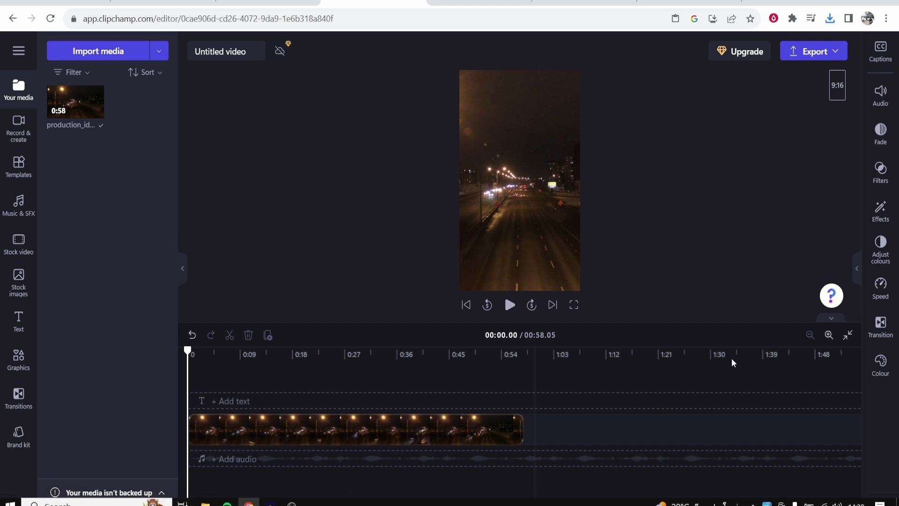
left_click(212, 499)
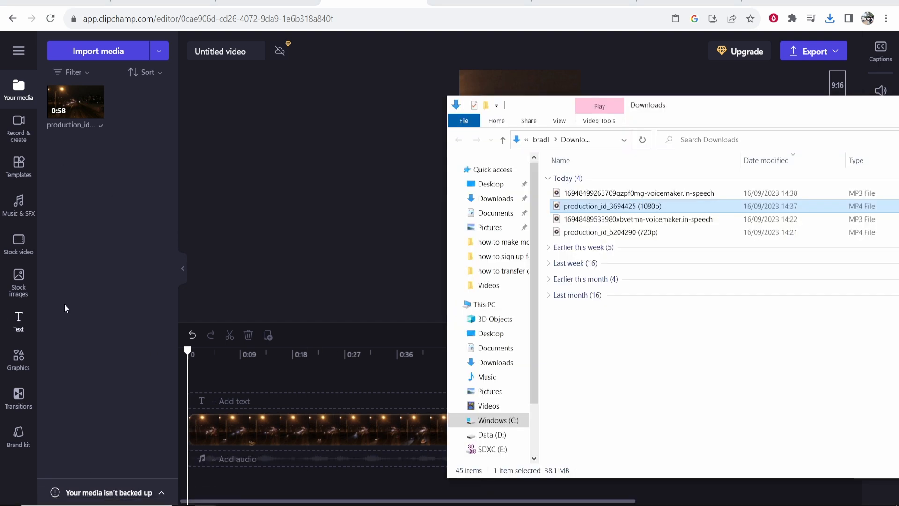
left_click_drag(665, 197, 249, 462)
left_click_drag(290, 439, 200, 449)
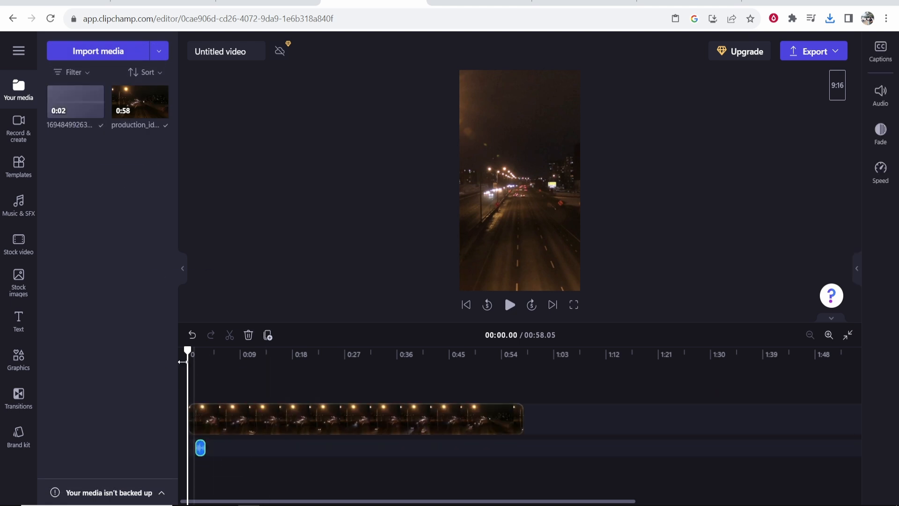
Play the video from the beginning of the voiceover clip to check the narration.
left_click_drag(187, 353, 196, 350)
key("space")
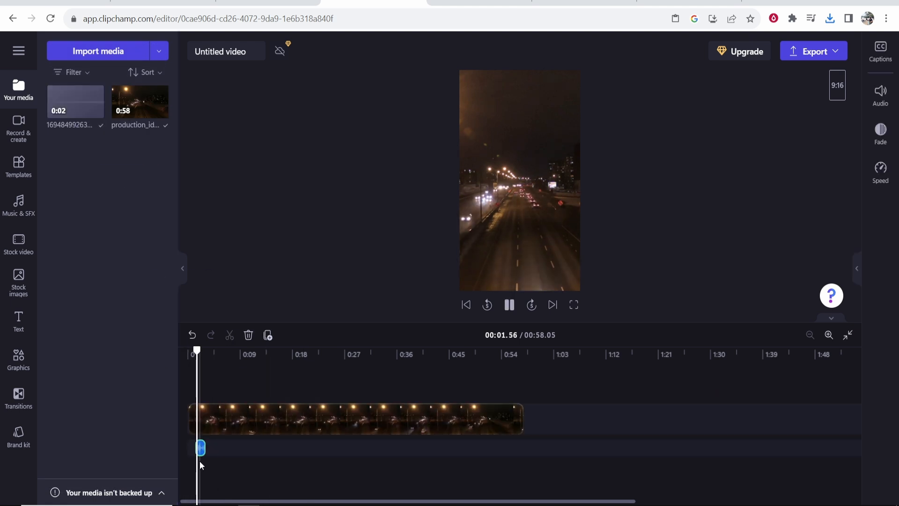
key("space")
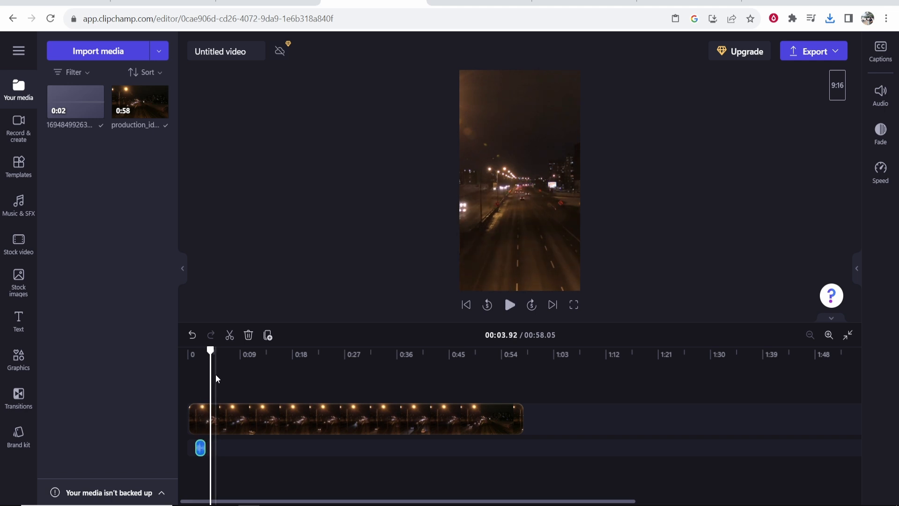
Move the voiceover to about 0:09 and trim the video clip's start and end to match the narration's length.
mouse_move(200, 453)
left_mouse_down()
mouse_move(245, 448)
mouse_move(241, 420)
left_mouse_up()
left_click(237, 421)
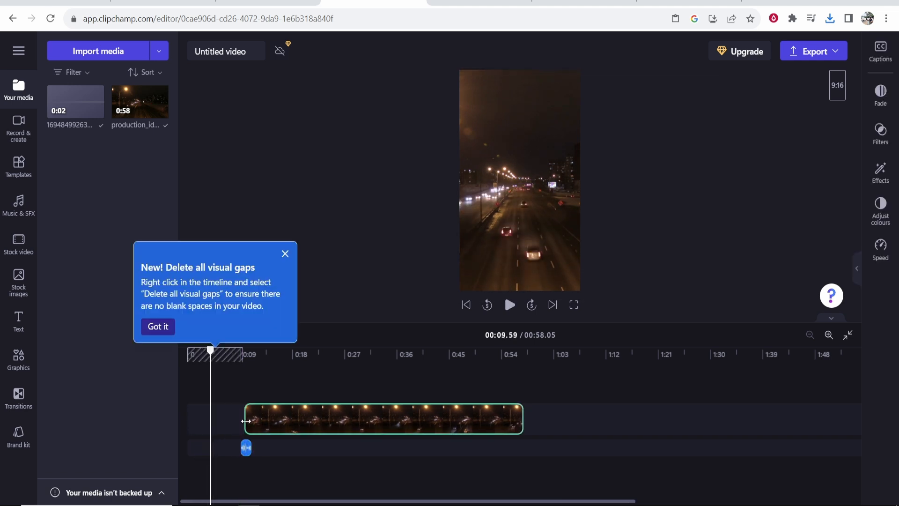
left_click_drag(521, 419, 249, 419)
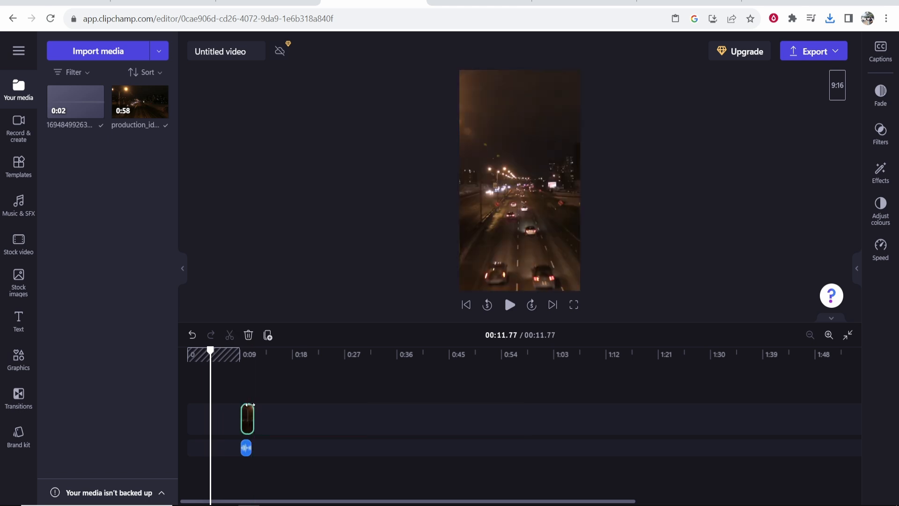
left_click(245, 352)
left_click(510, 304)
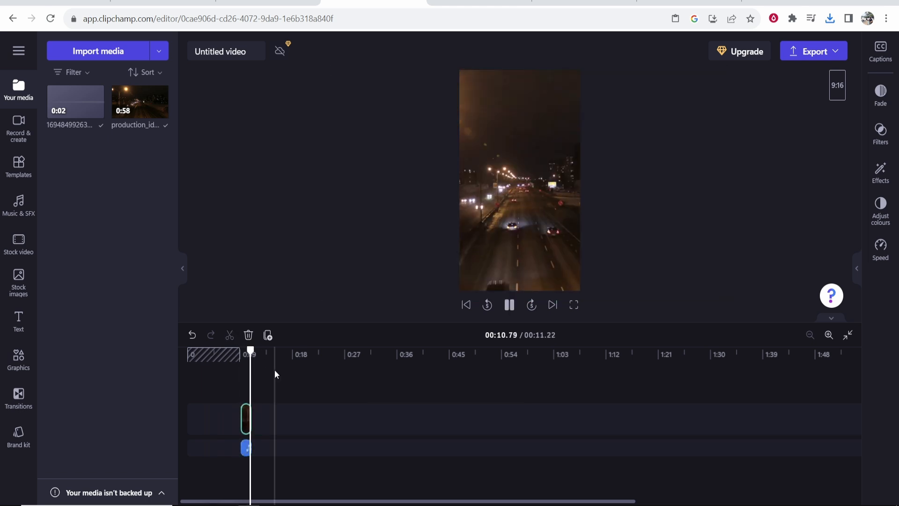
Add a plain text title on a track above the video near 0:09 and set its text to "If you can dream it".
left_click_drag(253, 351, 242, 351)
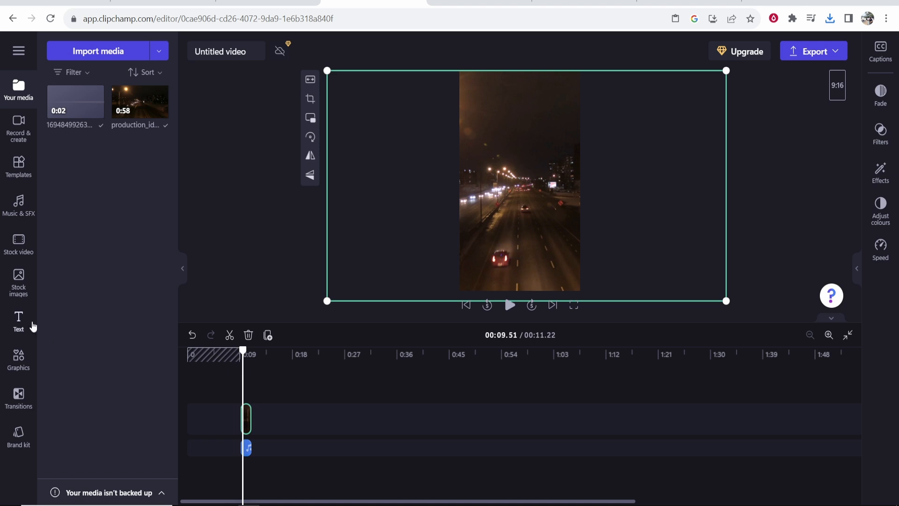
left_click(17, 320)
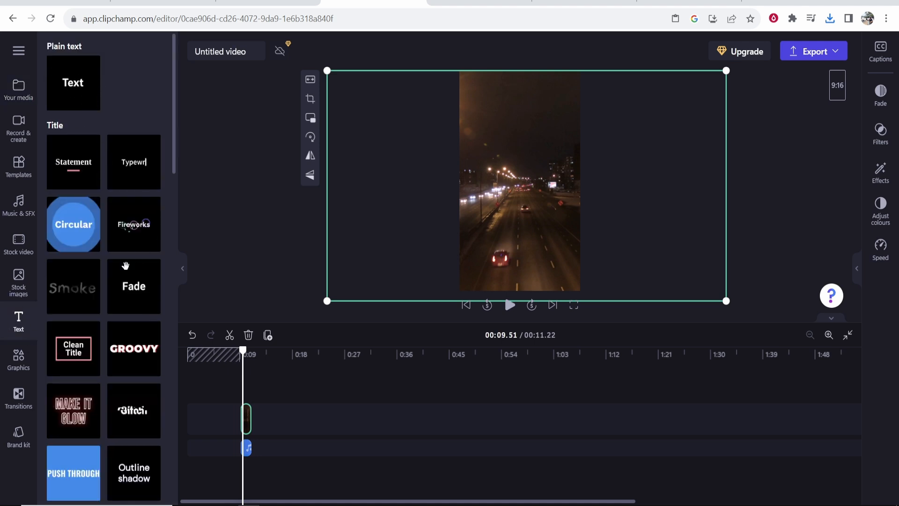
scroll(142, 316, "down", 4)
scroll(106, 229, "up", 4)
left_click_drag(75, 87, 243, 373)
left_click(553, 181)
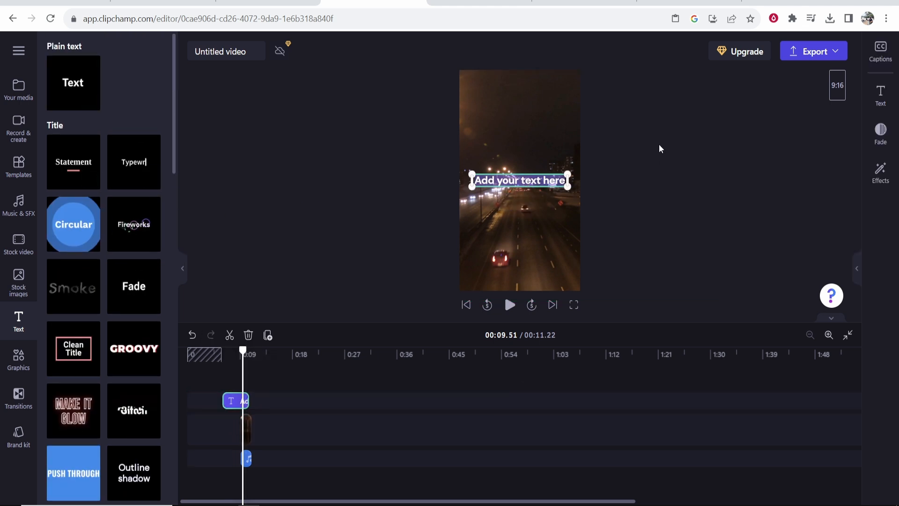
type("If you can dream it")
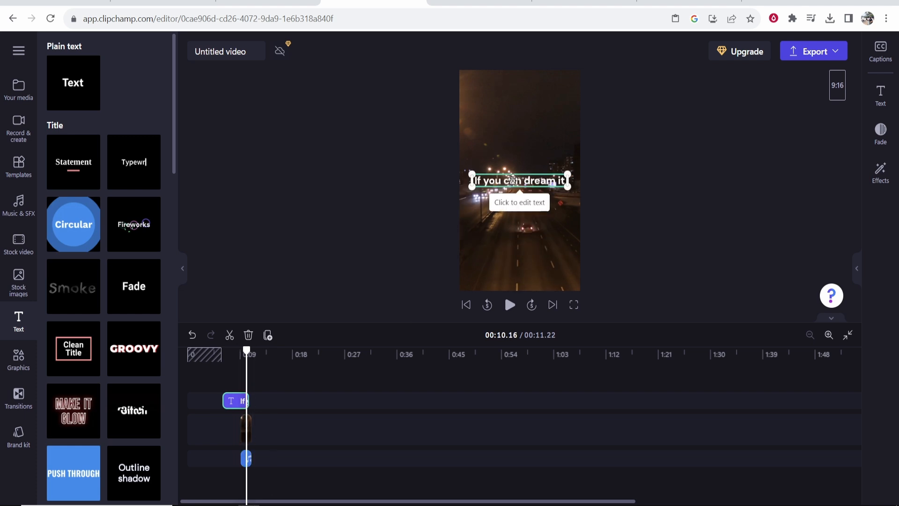
Move the "If you can dream it" title to the upper part of the video frame and open its text settings.
left_click_drag(519, 190, 519, 132)
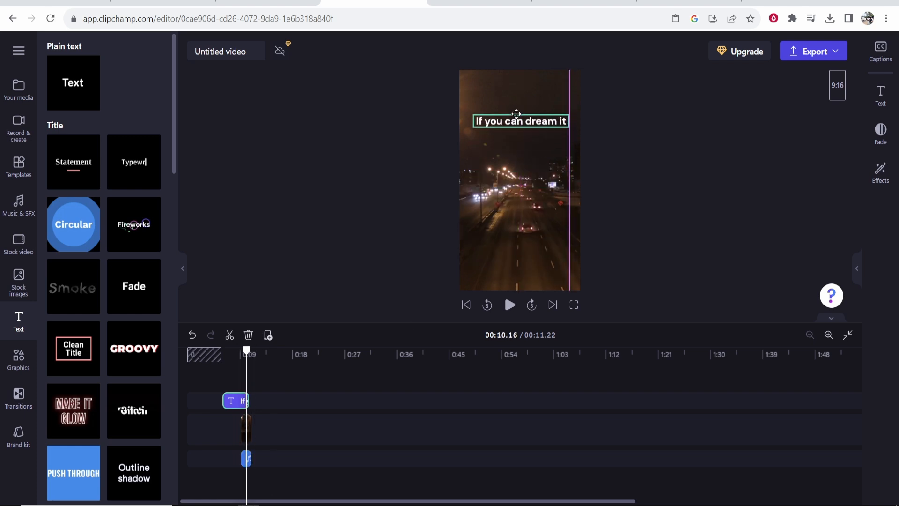
left_click(519, 133)
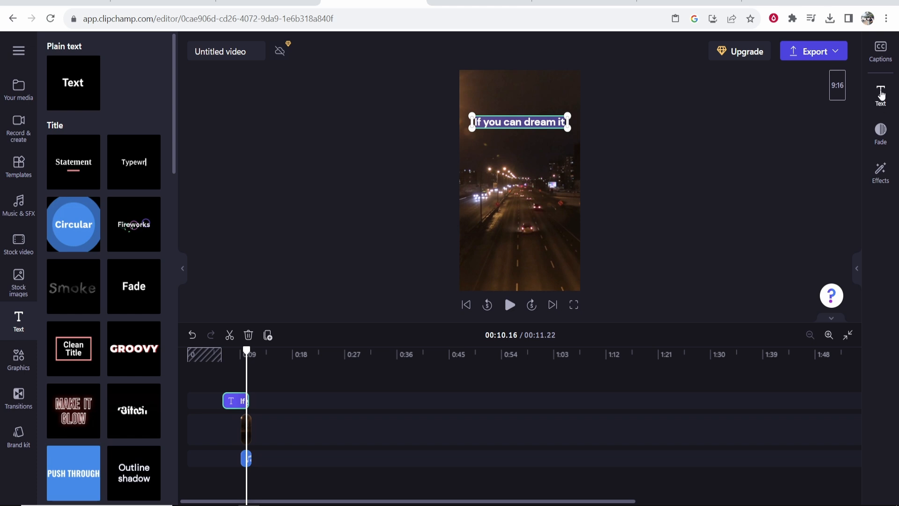
left_click(881, 95)
scroll(783, 375, "down", 1)
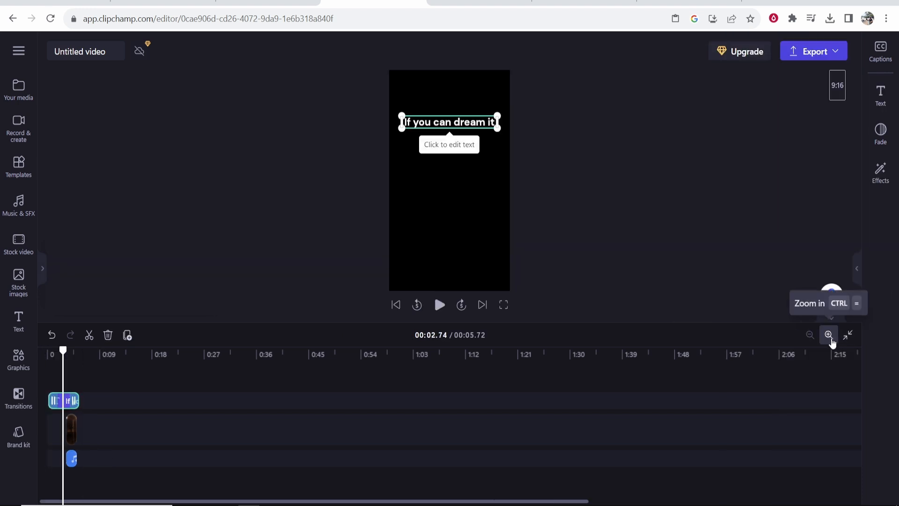
Trim the title's start to the video clip's start and, after playing the narration, its end to about 0:04.75.
left_click(831, 339)
left_click(830, 339)
left_click(829, 335)
left_click(829, 335)
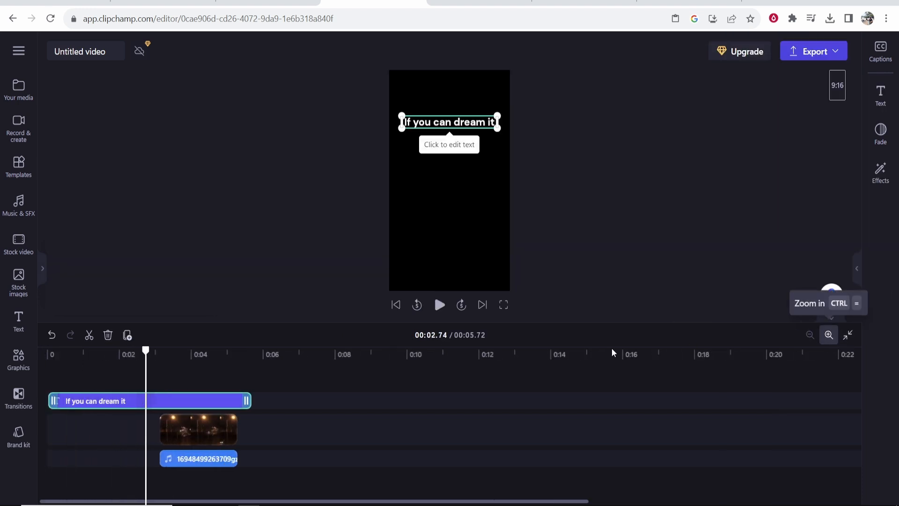
left_click_drag(53, 399, 159, 399)
left_click(161, 399)
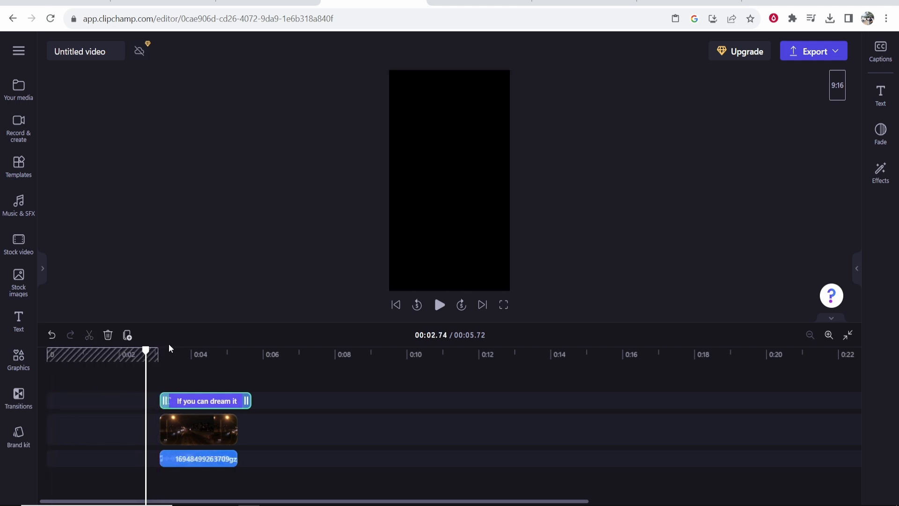
key("space")
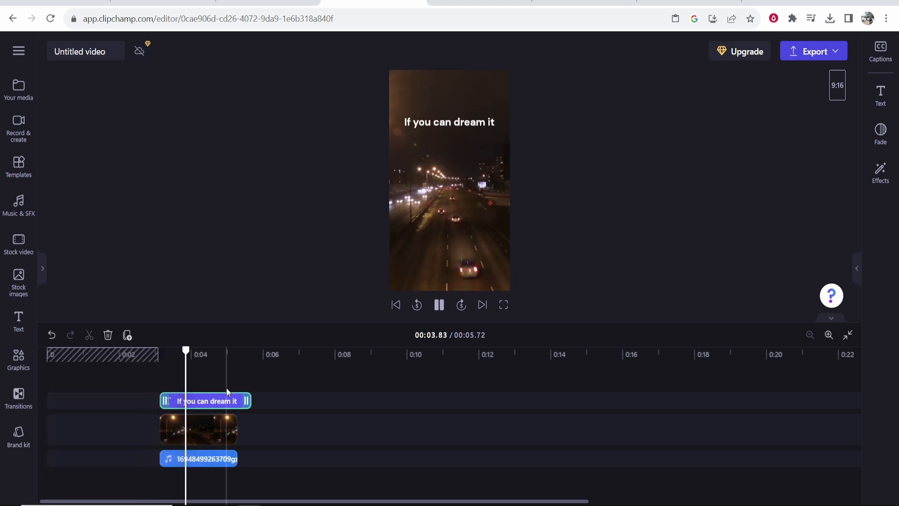
key("space")
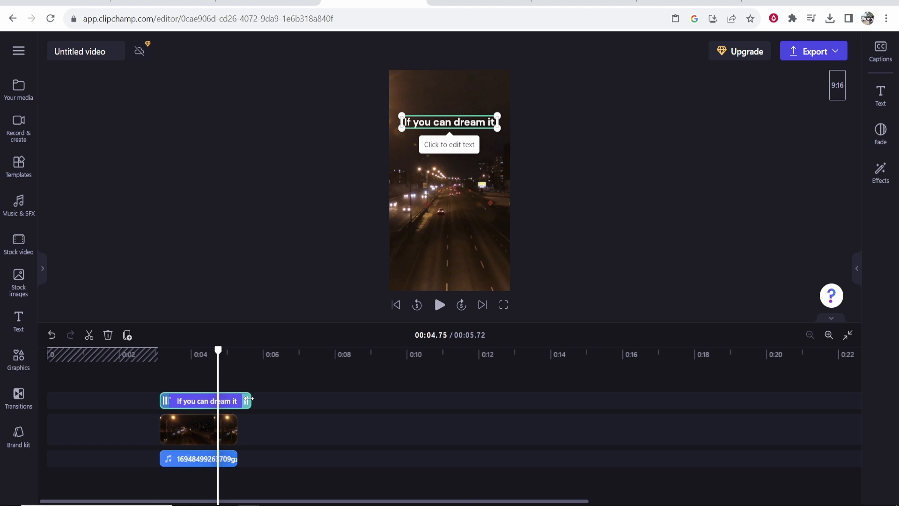
left_click_drag(248, 399, 216, 400)
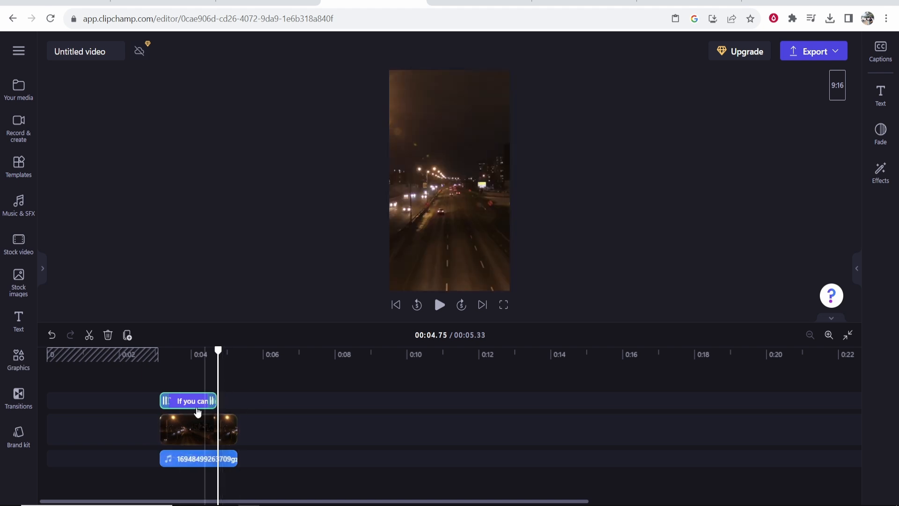
Copy the "If you can dream it" title and place the duplicate directly after the original on the same track.
right_click(192, 403)
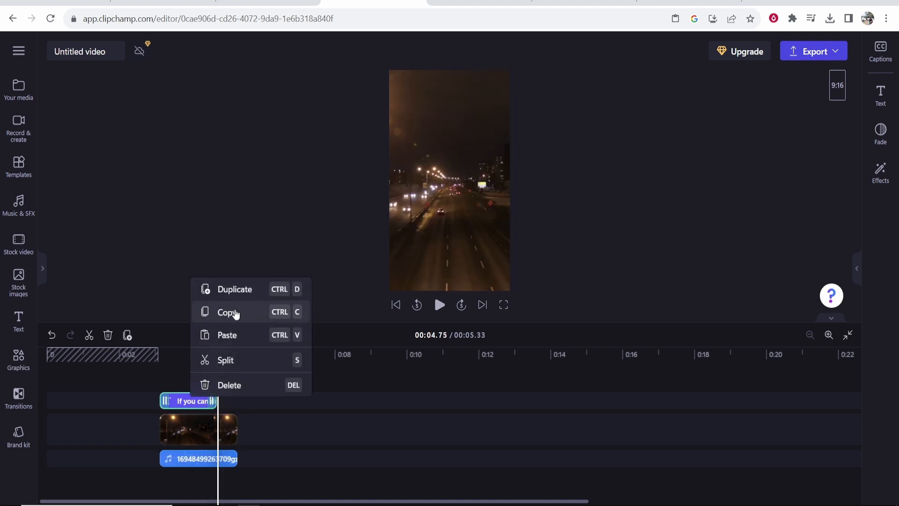
left_click(236, 314)
right_click(246, 398)
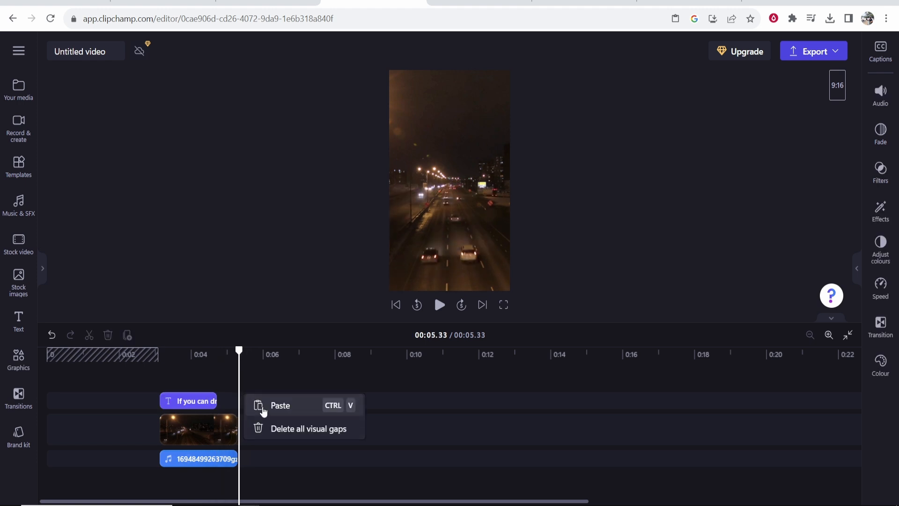
left_click(264, 405)
left_click_drag(262, 401, 237, 402)
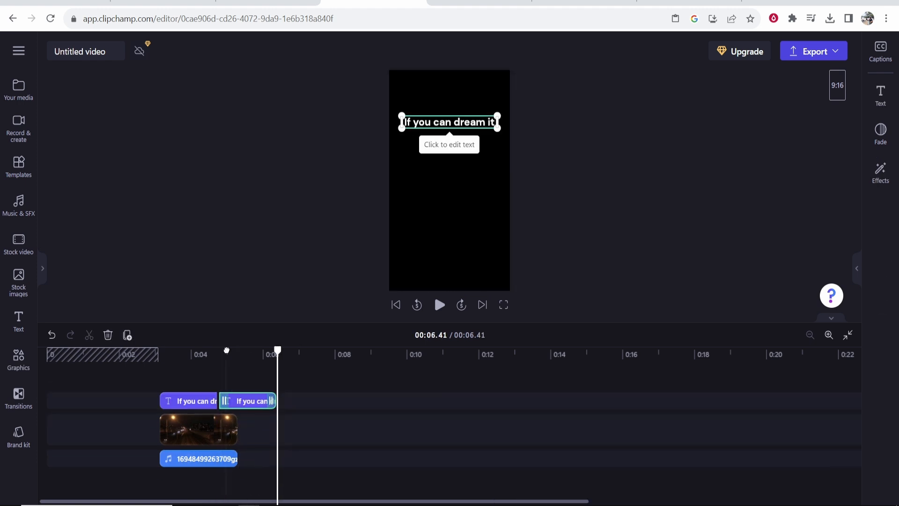
Play the narration from about 0:03.4 and shorten the first title's end to about 0:04.4, with the second title following directly.
left_click_drag(227, 350, 170, 352)
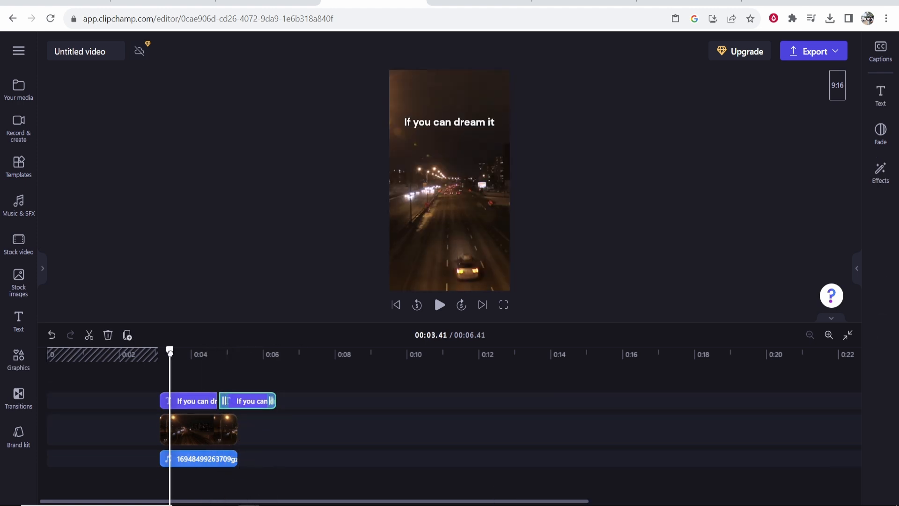
key("space")
left_click(210, 401)
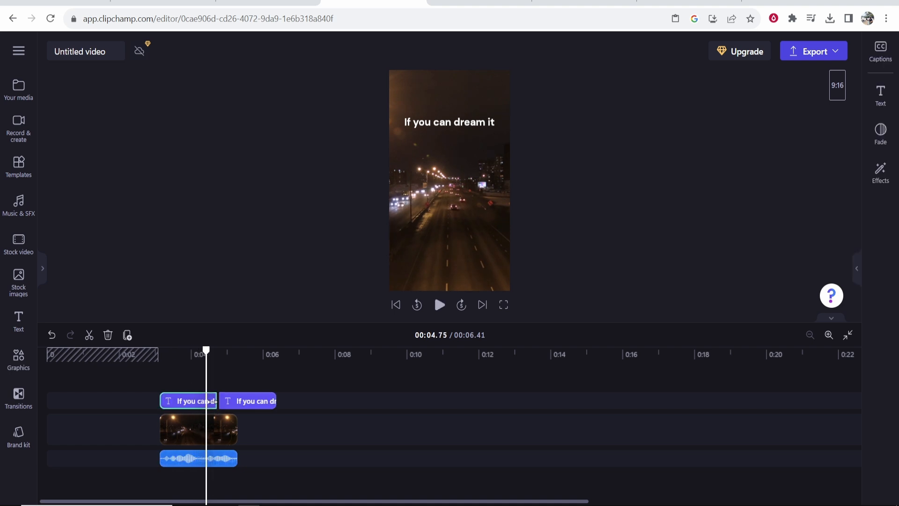
left_click_drag(212, 401, 201, 401)
Replace the second title's text with "You can do it!".
left_click(458, 123)
key("ctrl+a")
left_click(458, 122)
double_click(458, 123)
key("ctrl+a")
type("You c")
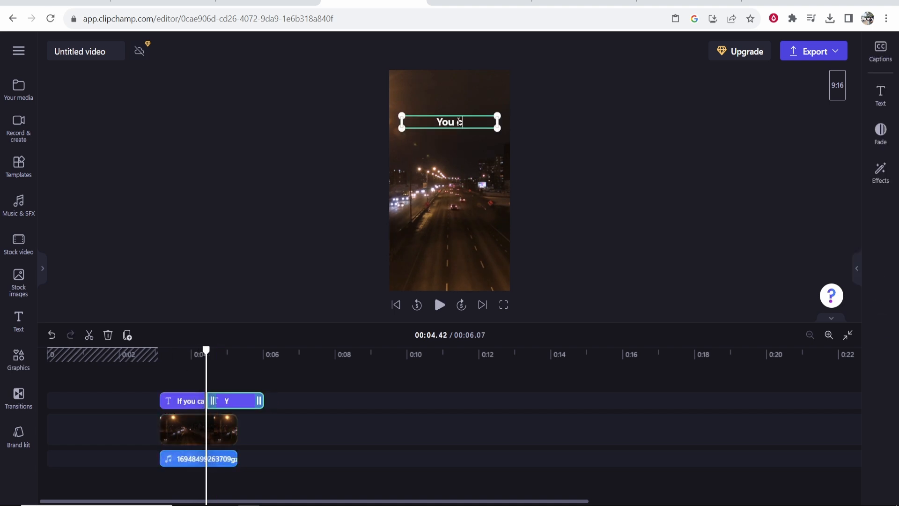
type("an do it!")
Trim the second title's end to the end of the video clip and play back the timeline from before the clips.
left_click_drag(259, 401, 235, 402)
left_click_drag(168, 352, 157, 353)
key("space")
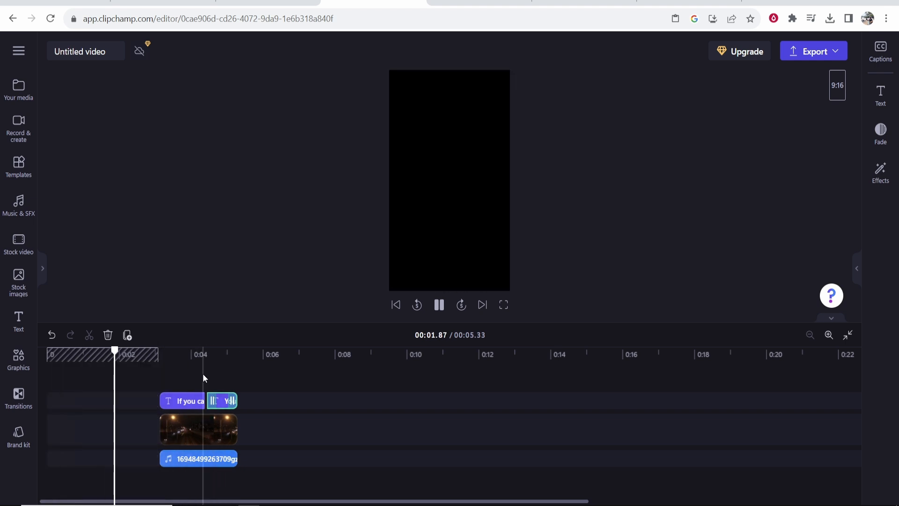
key("space")
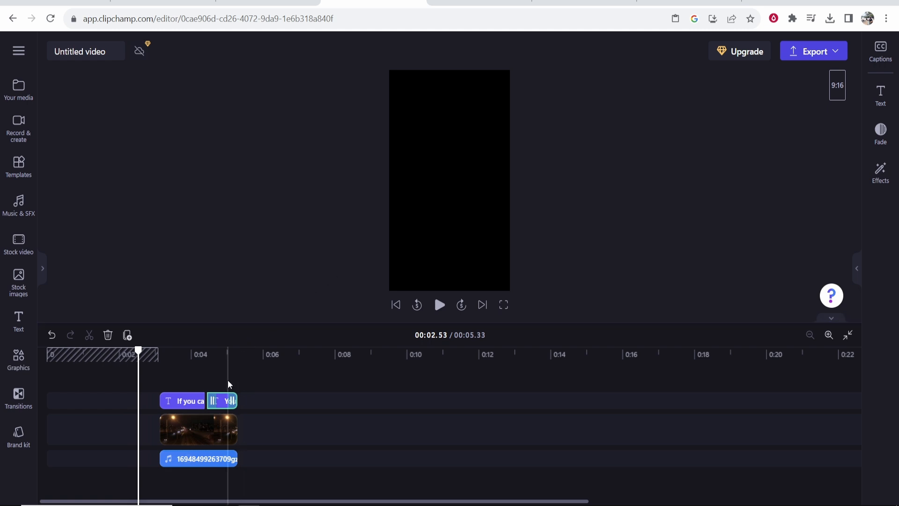
Delete the empty gap before the clips and return the playhead to the start of the timeline.
left_click(840, 56)
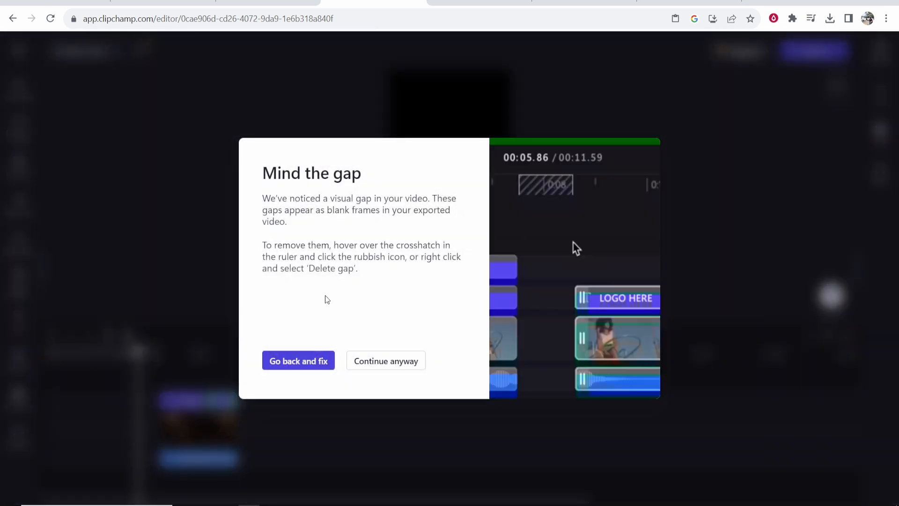
mouse_move(104, 358)
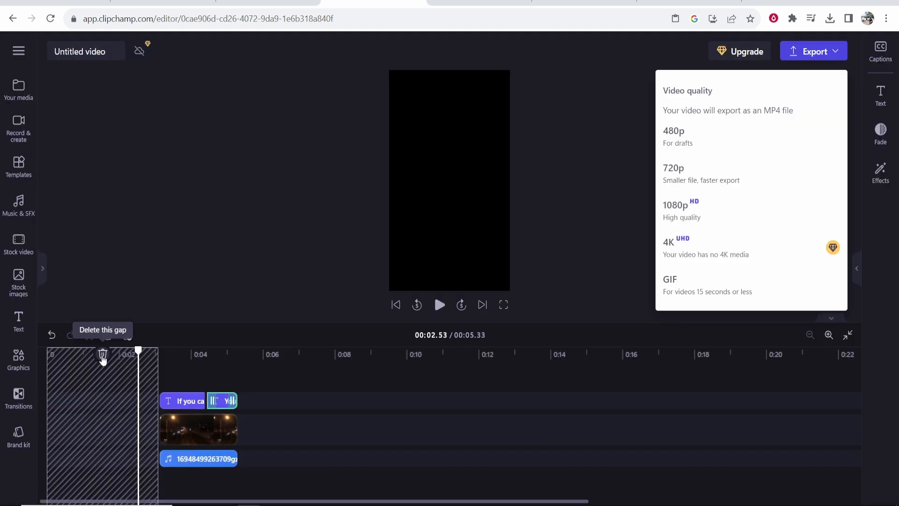
left_click(103, 357)
left_click(202, 401)
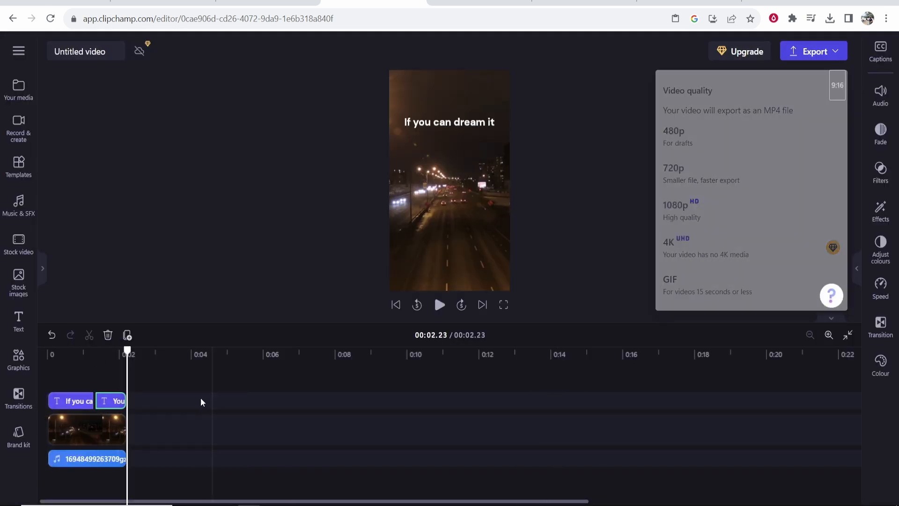
left_click_drag(96, 352, 48, 350)
Export the video in 1080p quality.
left_click(813, 51)
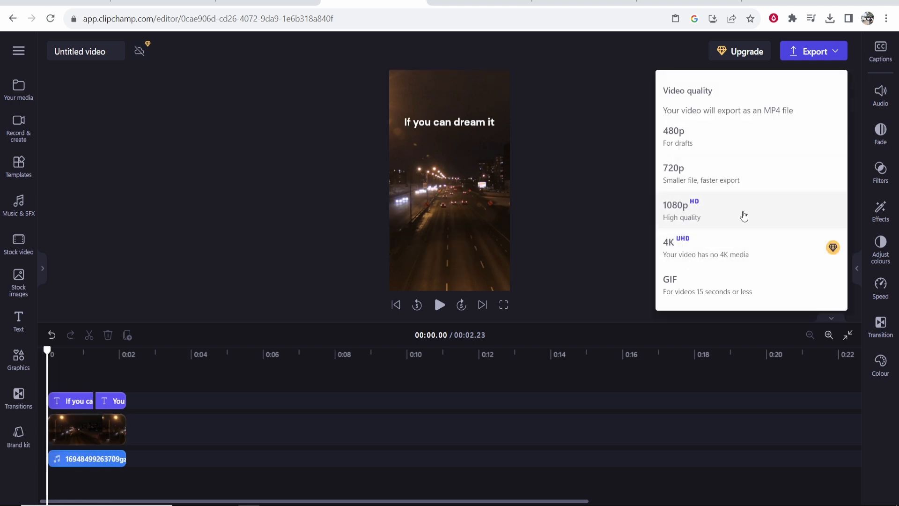
left_click(719, 216)
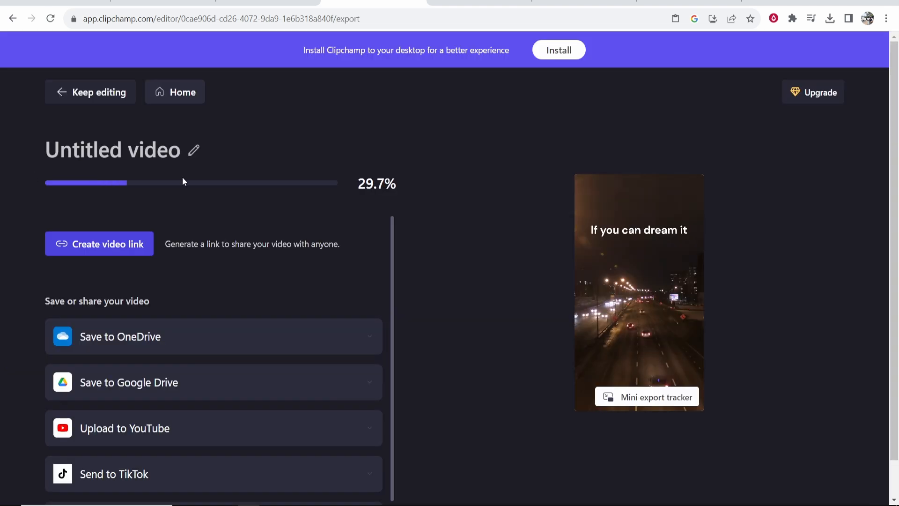
scroll(150, 204, "down", 1)
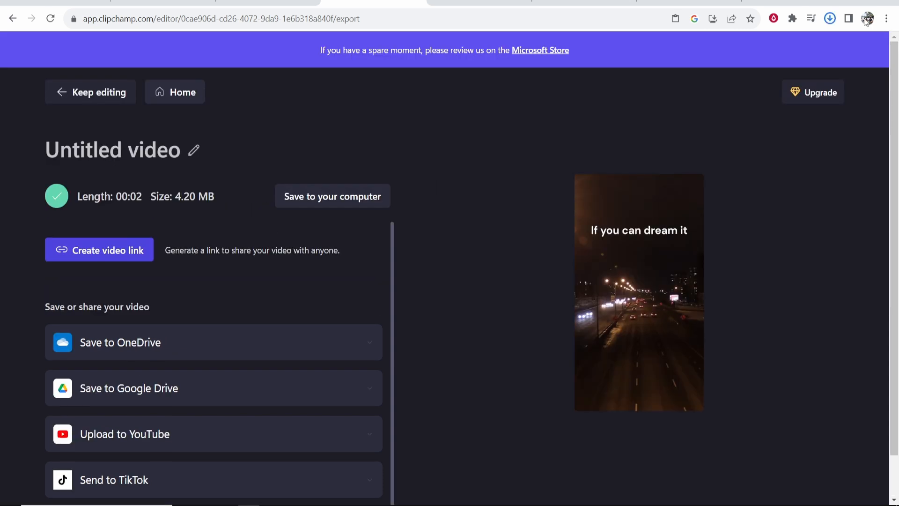
Open the exported video from the browser's recent downloads to check it in Media Player, and close the player.
left_click(831, 18)
left_click(834, 19)
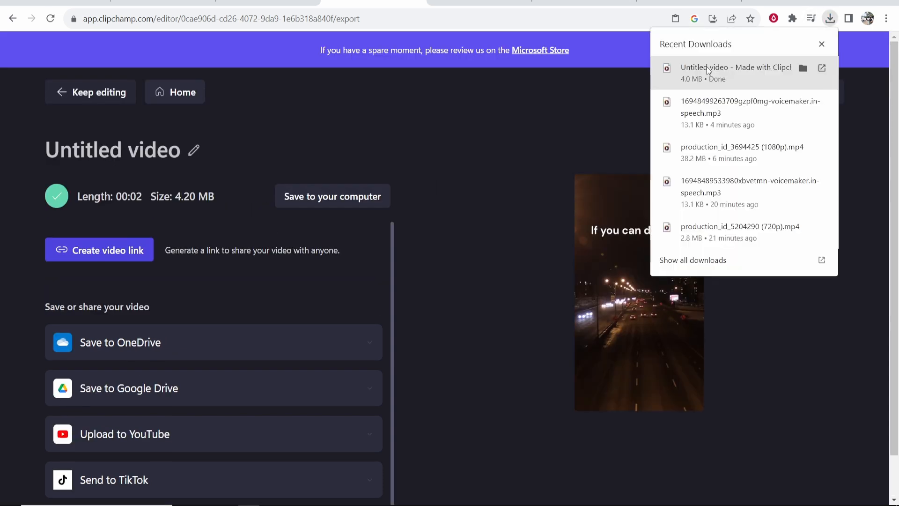
left_click(706, 69)
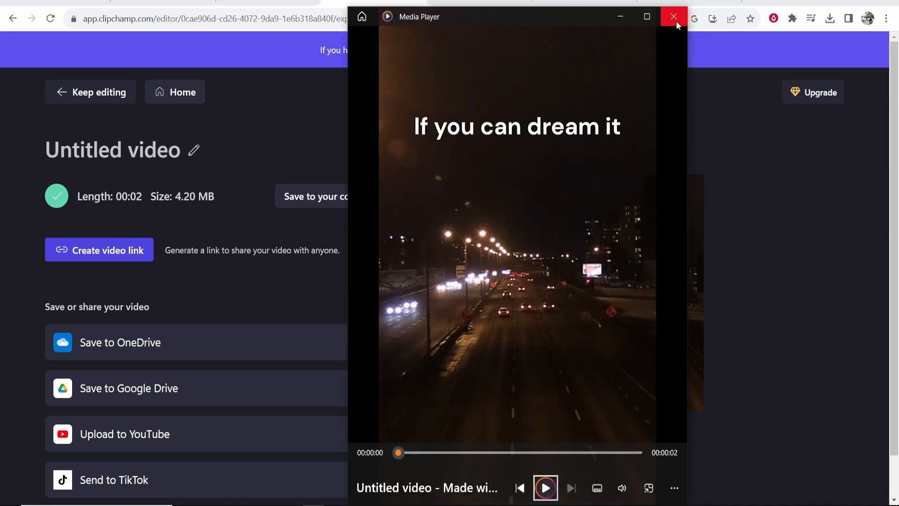
left_click(674, 18)
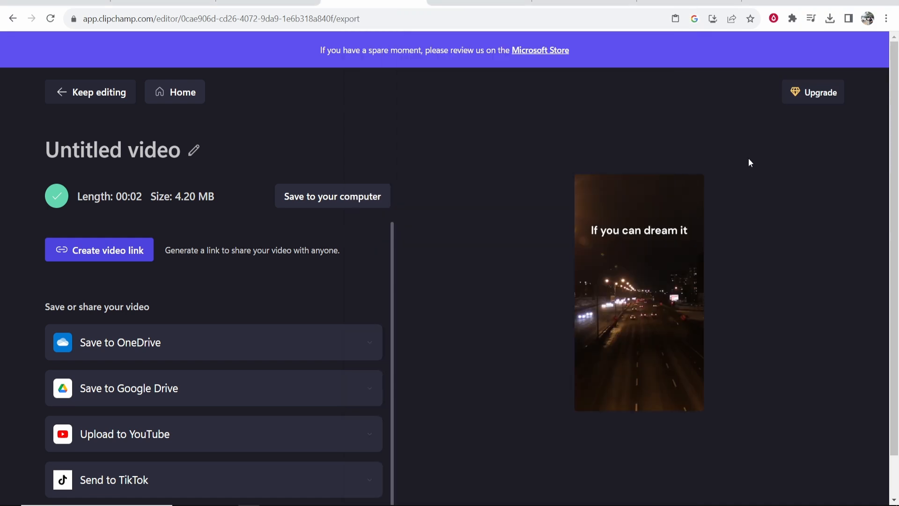